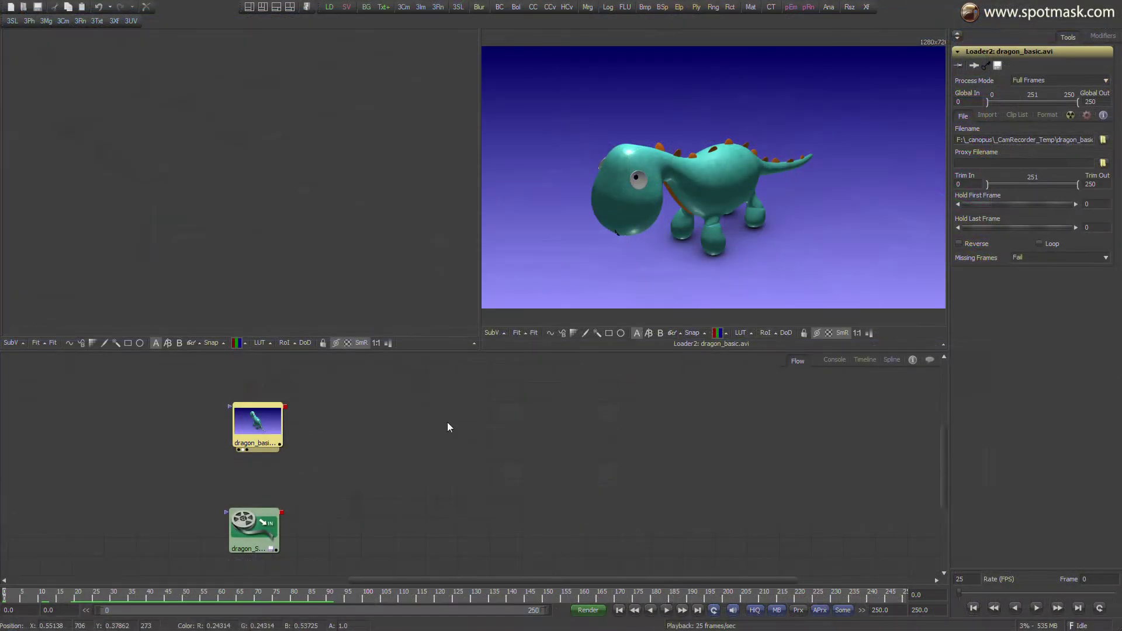
Step: Add ColorCorrector1 to the dragon clip, tint it orange, boost saturation, and add a Polygon mask
drag(249, 429, 250, 435)
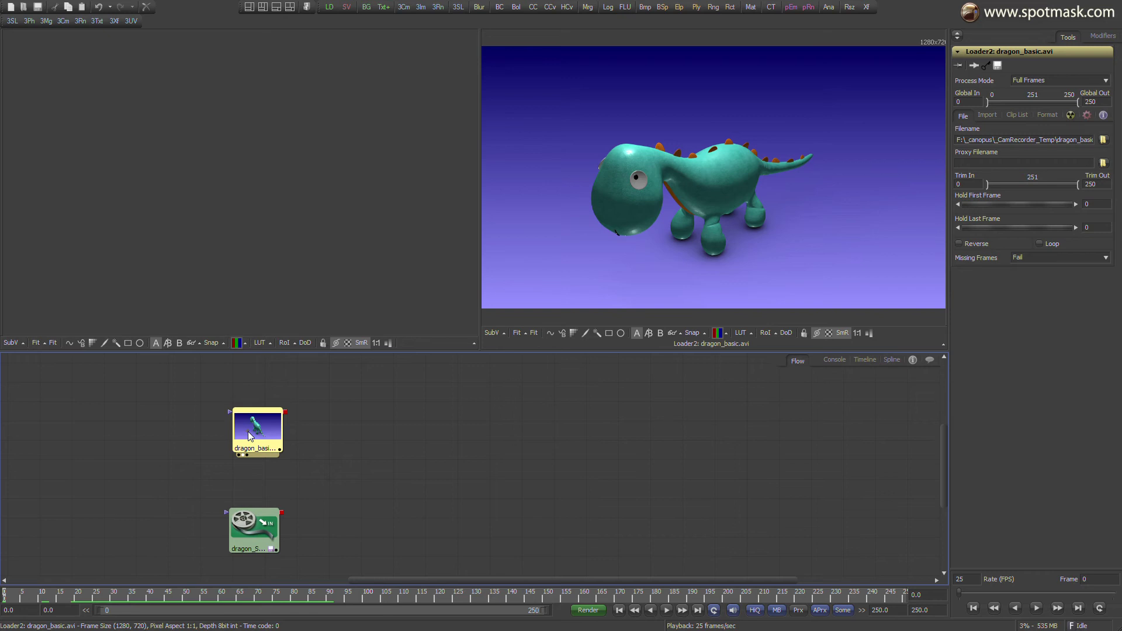
click(532, 9)
drag(1013, 182, 1049, 170)
key(2)
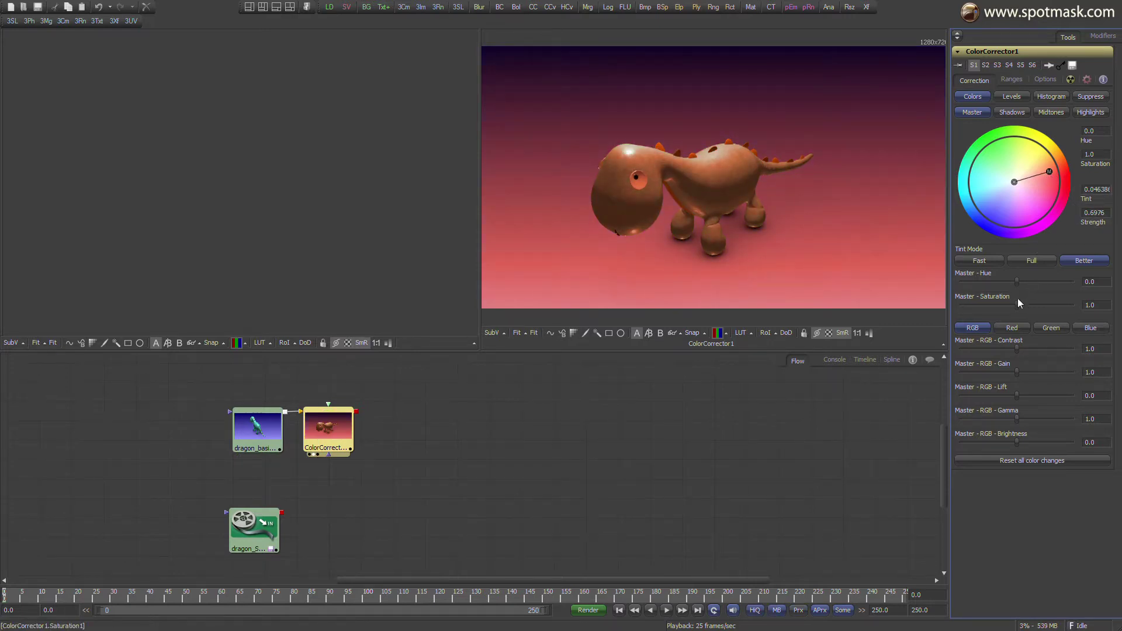
drag(1017, 304, 1031, 307)
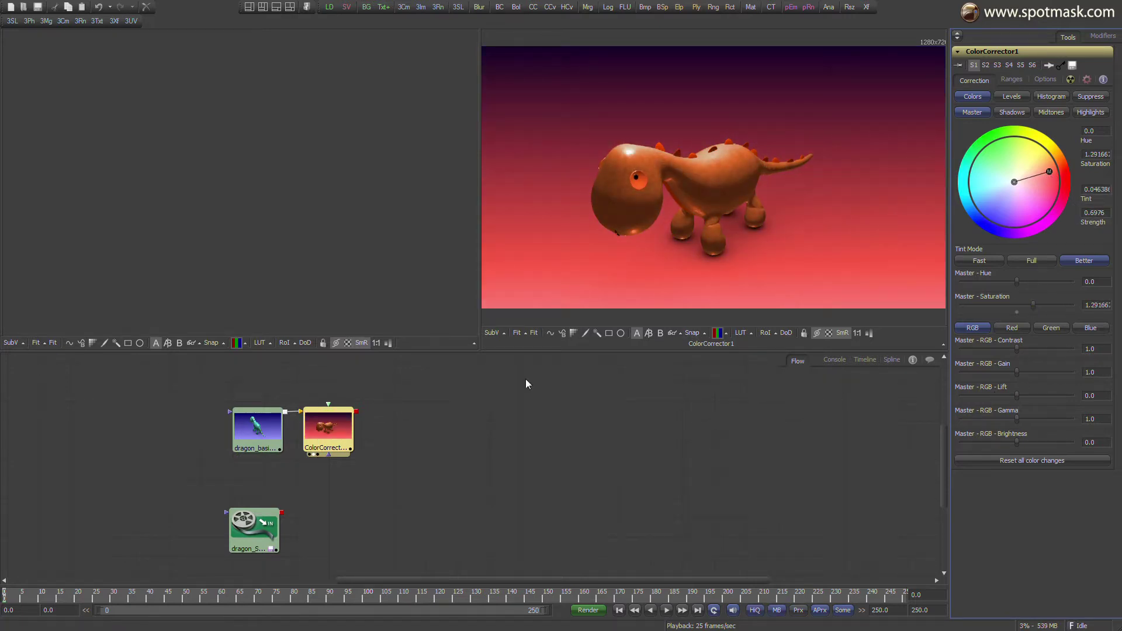
click(551, 333)
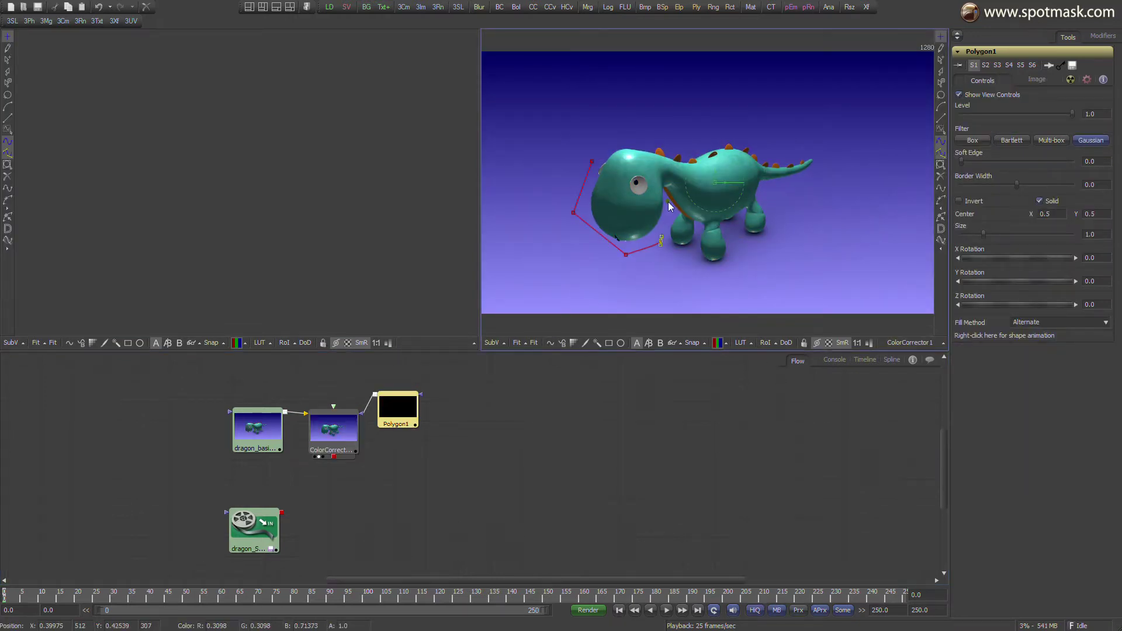
Step: Close the polygon around the dragon's head and raise its Soft Edge
click(589, 164)
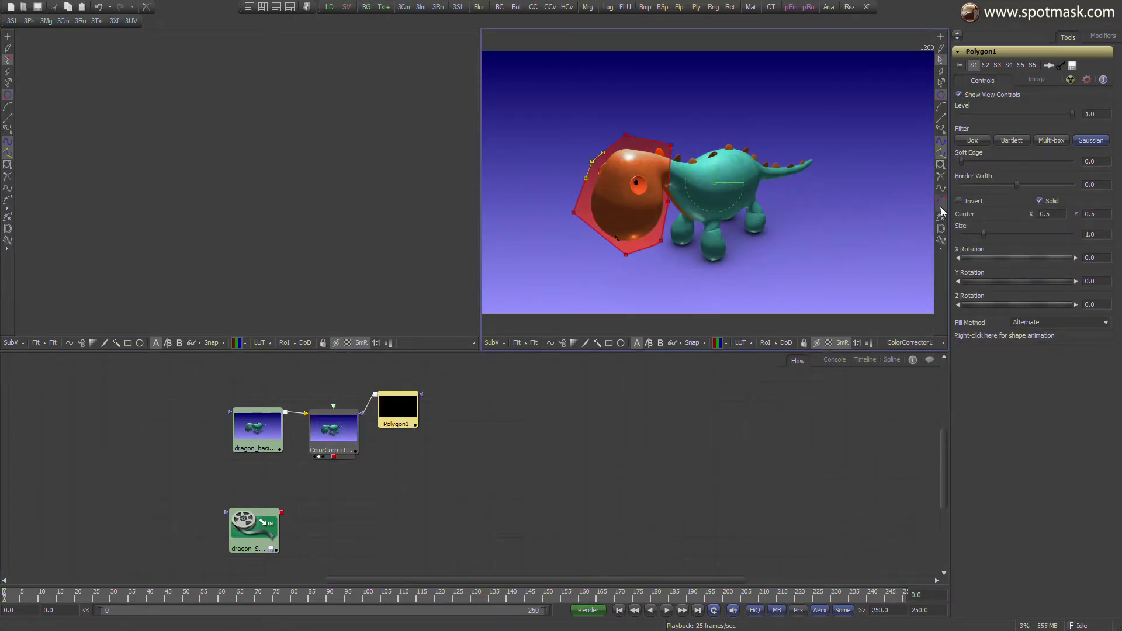
drag(963, 160, 989, 168)
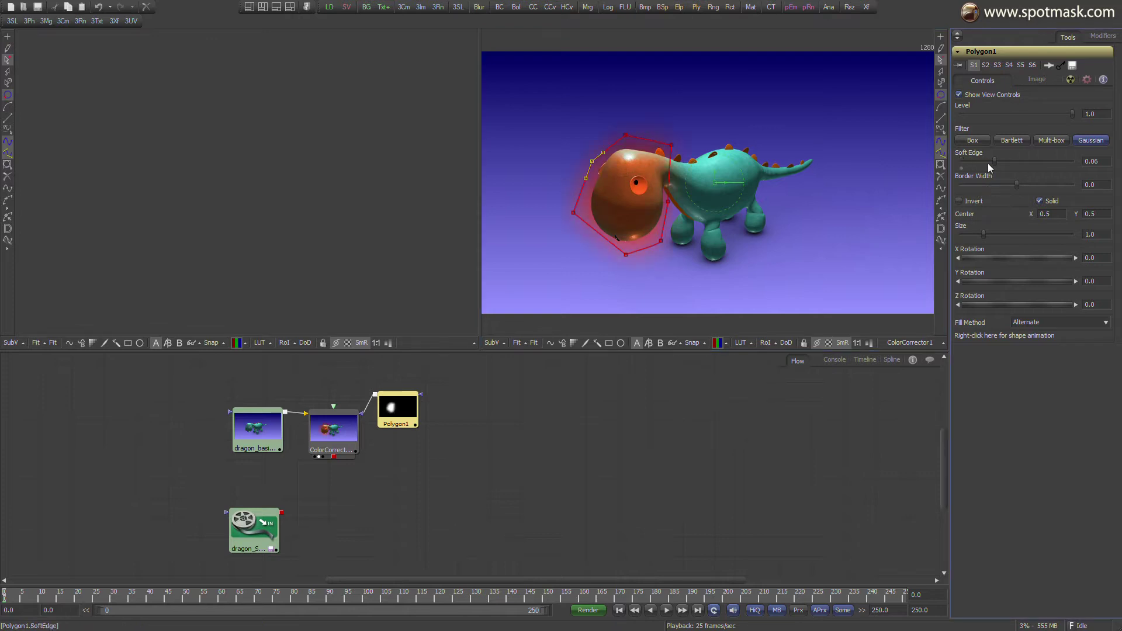
Step: Keyframe the mask by moving its points back onto the head at frames 79 and 136
drag(106, 597, 163, 597)
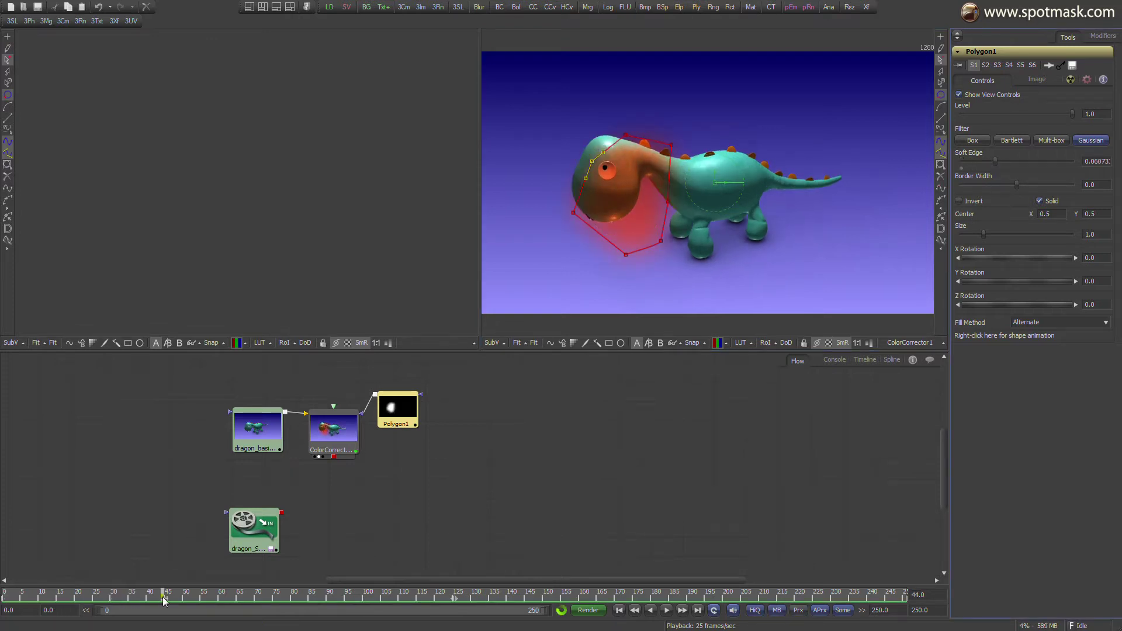
drag(541, 111, 691, 283)
drag(631, 258, 601, 230)
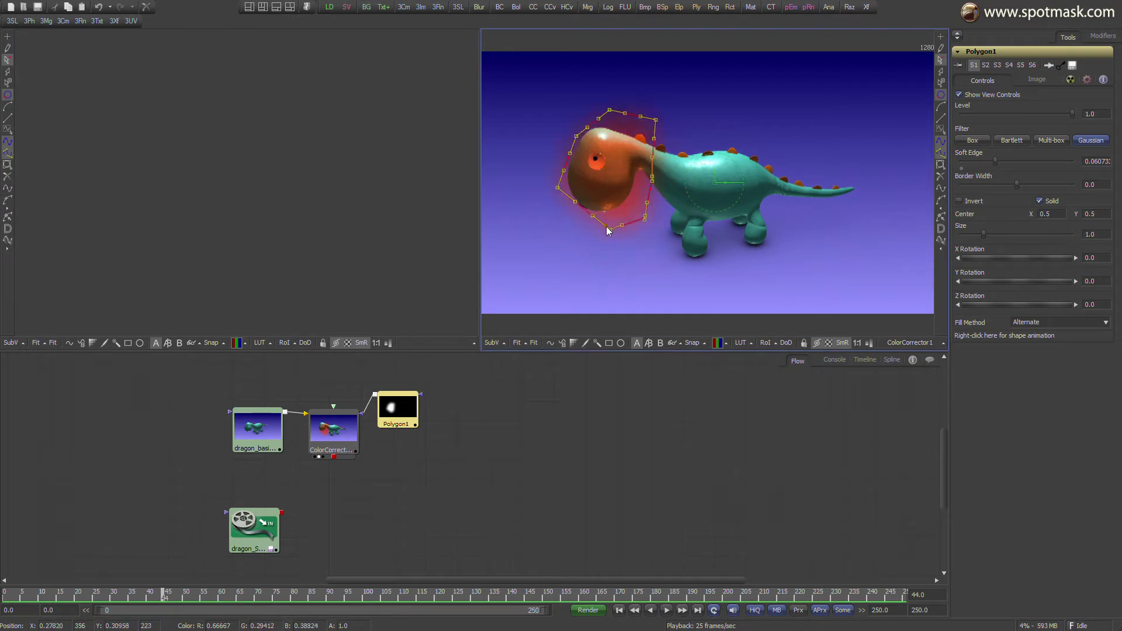
drag(198, 601, 288, 594)
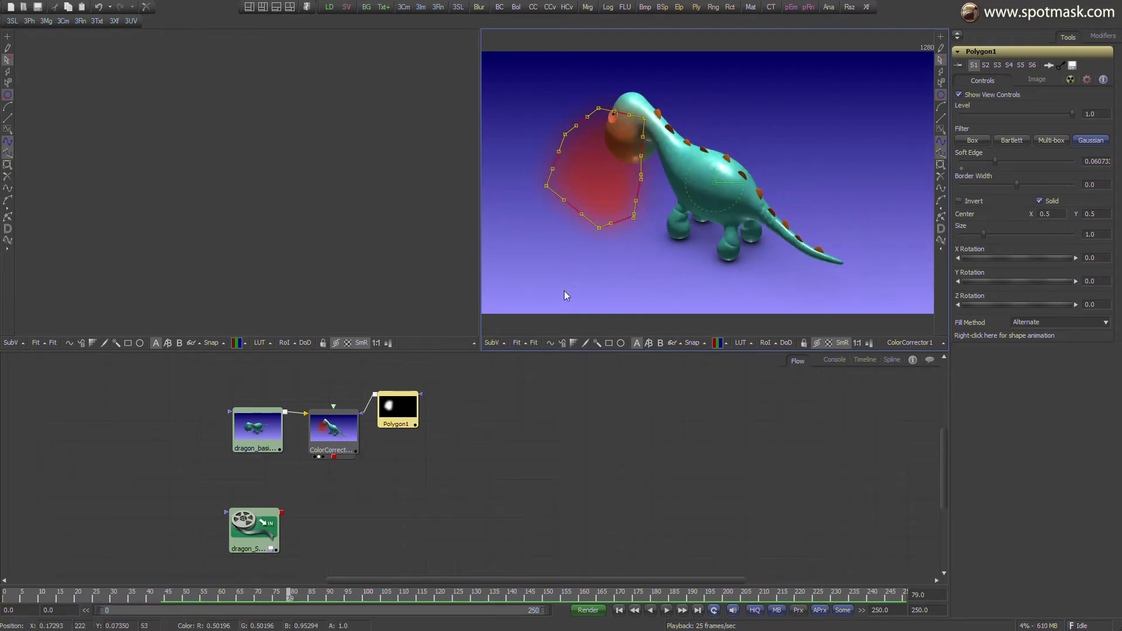
drag(599, 233, 620, 183)
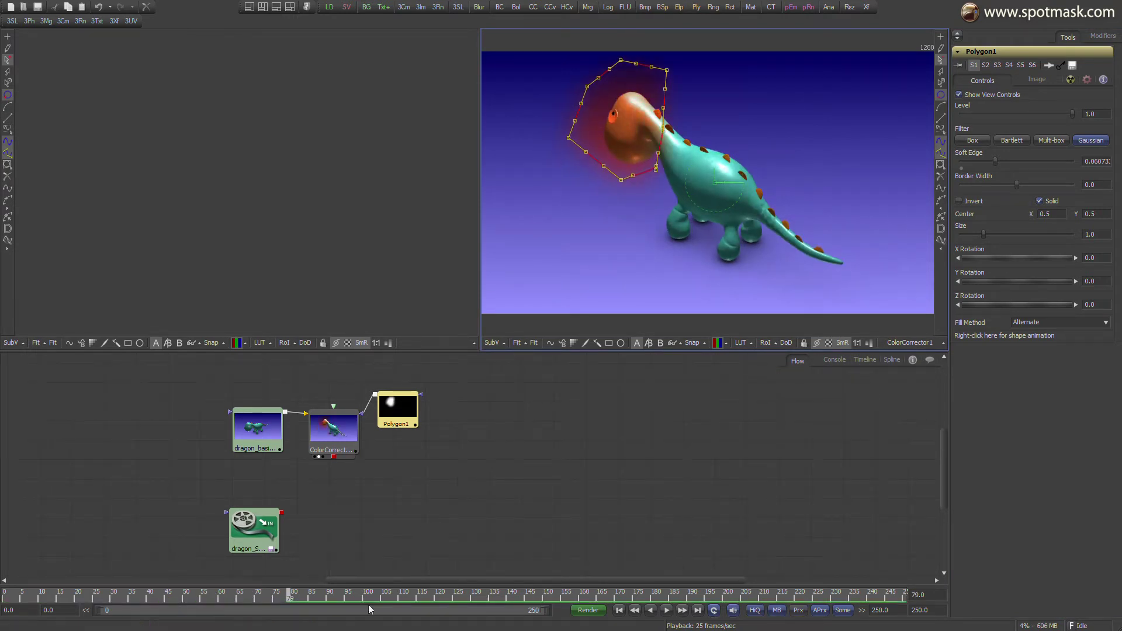
drag(289, 596, 495, 596)
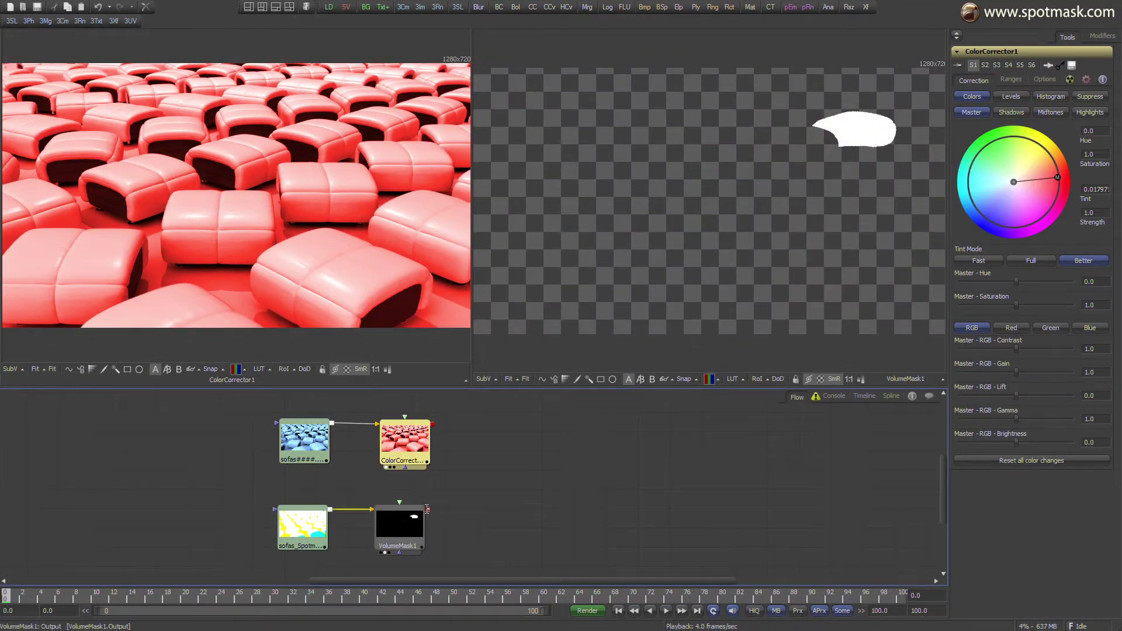
Step: Connect a volume mask to the corrector and place it on the front sofa for the red tint
drag(427, 508, 405, 443)
drag(978, 119, 800, 261)
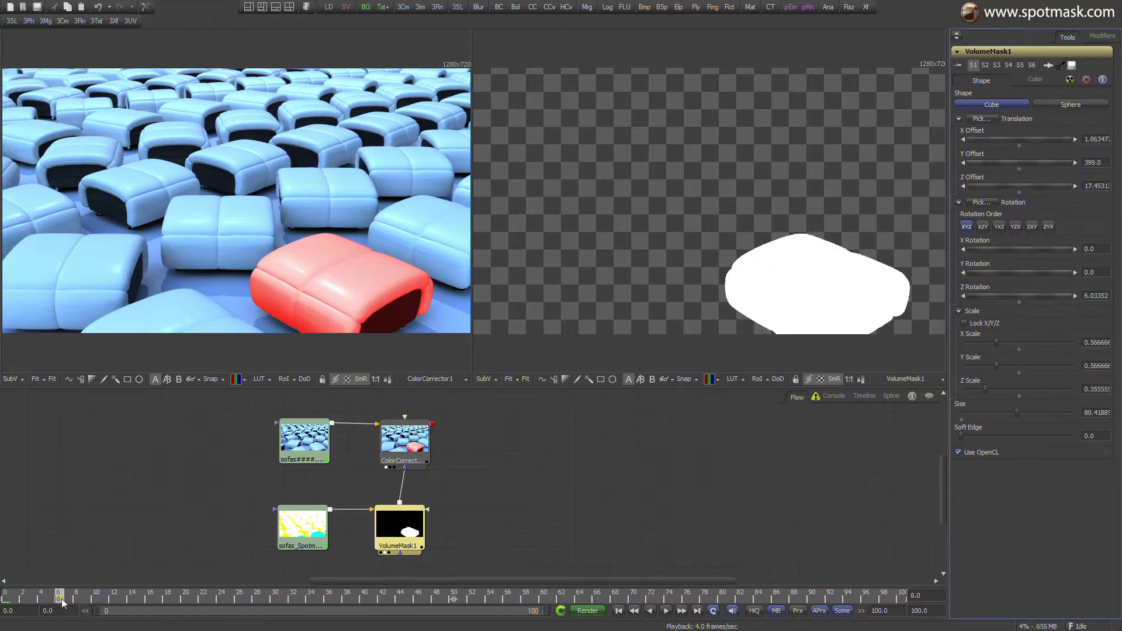
drag(62, 596, 579, 596)
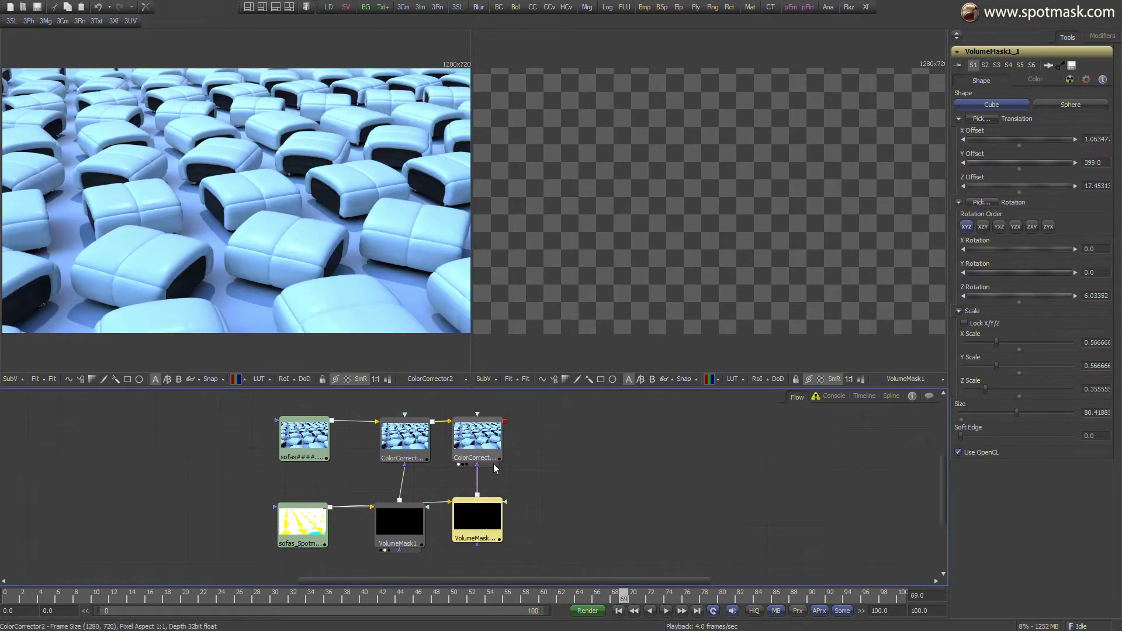
Step: Place the second volume mask on another sofa, raising Gain and lowering Gamma for green
mouse_move(978, 118)
mouse_down()
mouse_move(726, 187)
mouse_move(728, 202)
mouse_up()
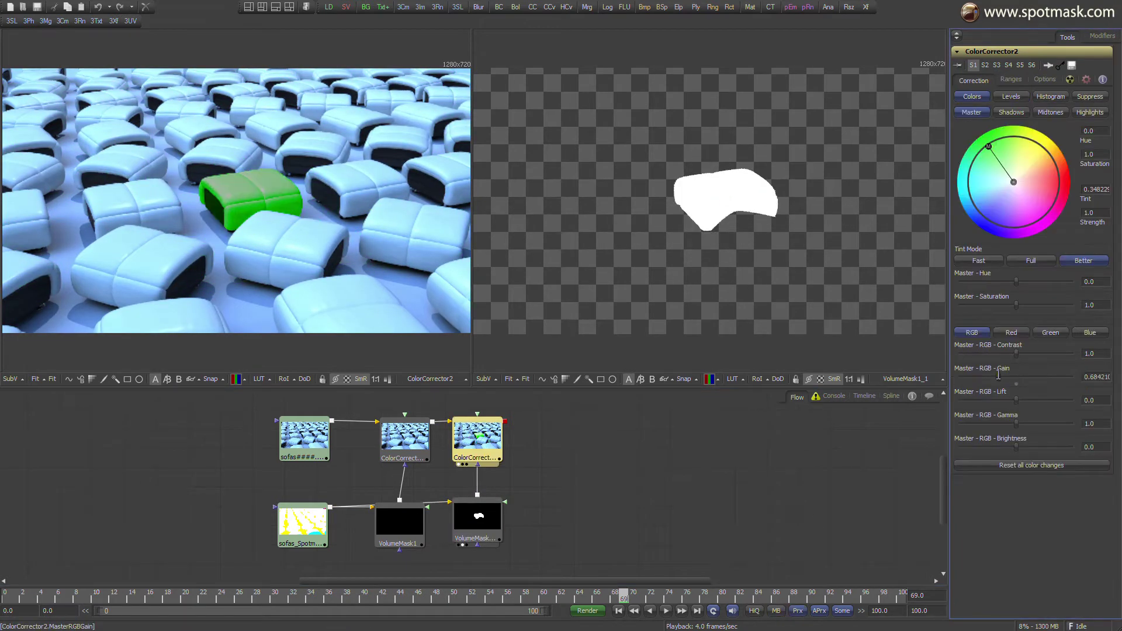
drag(999, 373, 1015, 376)
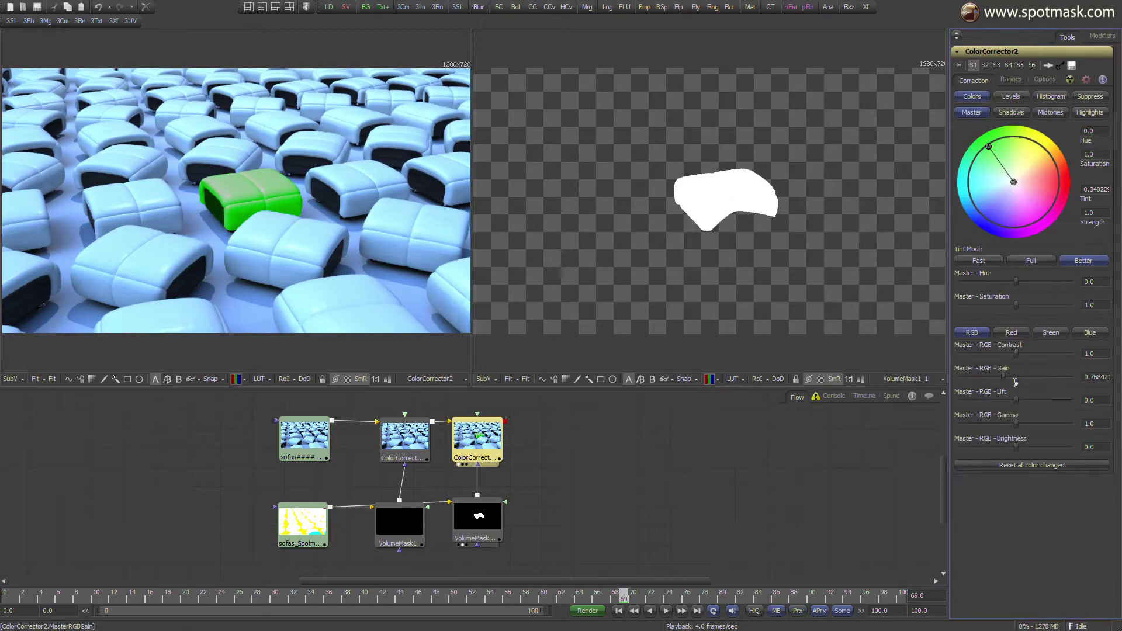
drag(1015, 423, 991, 428)
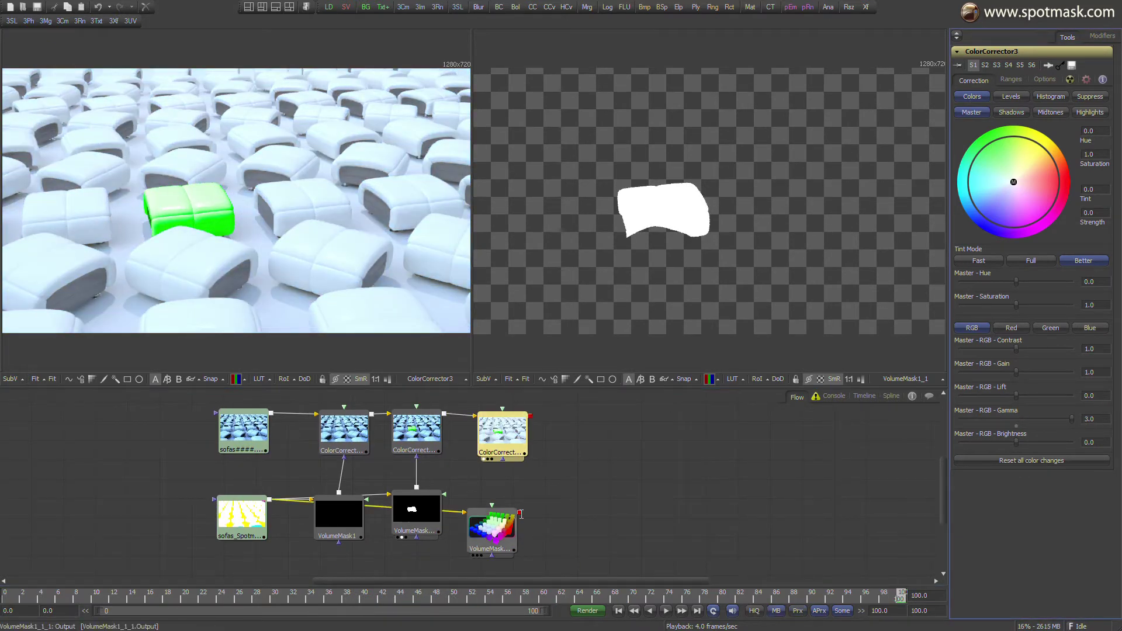
Step: Connect a third volume mask, then adjust its depth offset, scale and Soft Edge
drag(492, 526, 504, 516)
drag(980, 118, 677, 132)
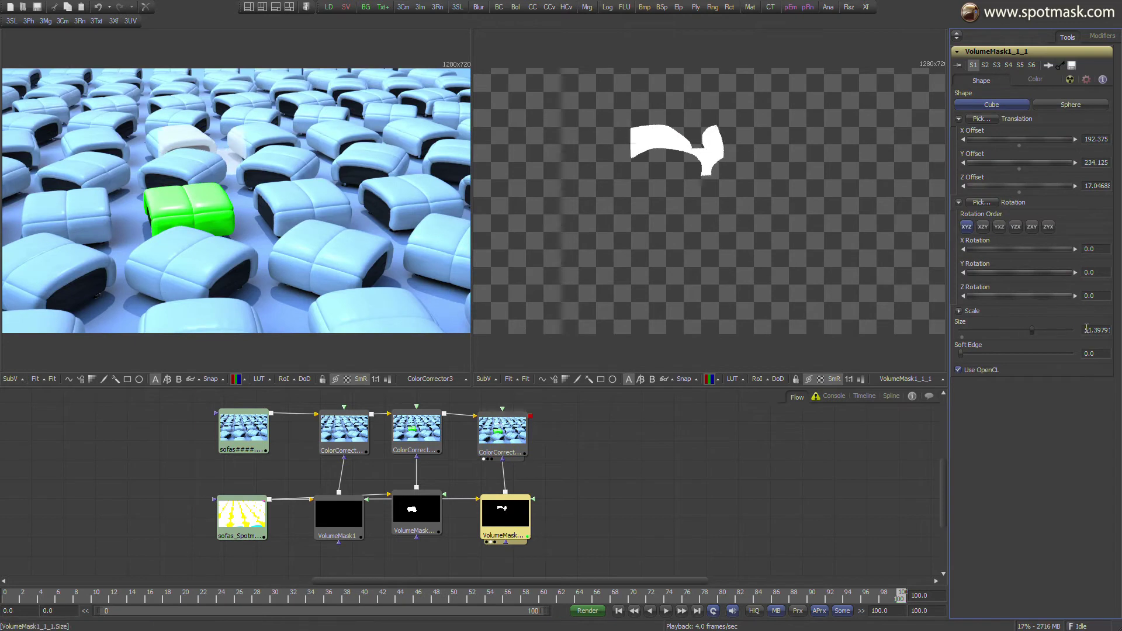
drag(1008, 184, 998, 180)
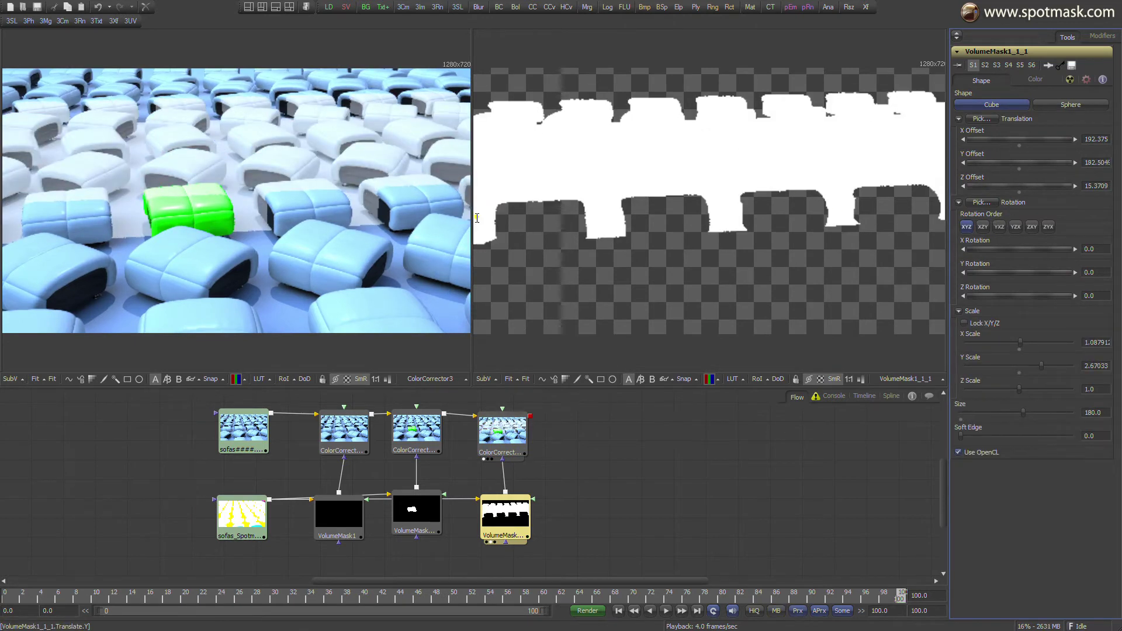
drag(1007, 342, 1032, 341)
drag(996, 435, 1004, 435)
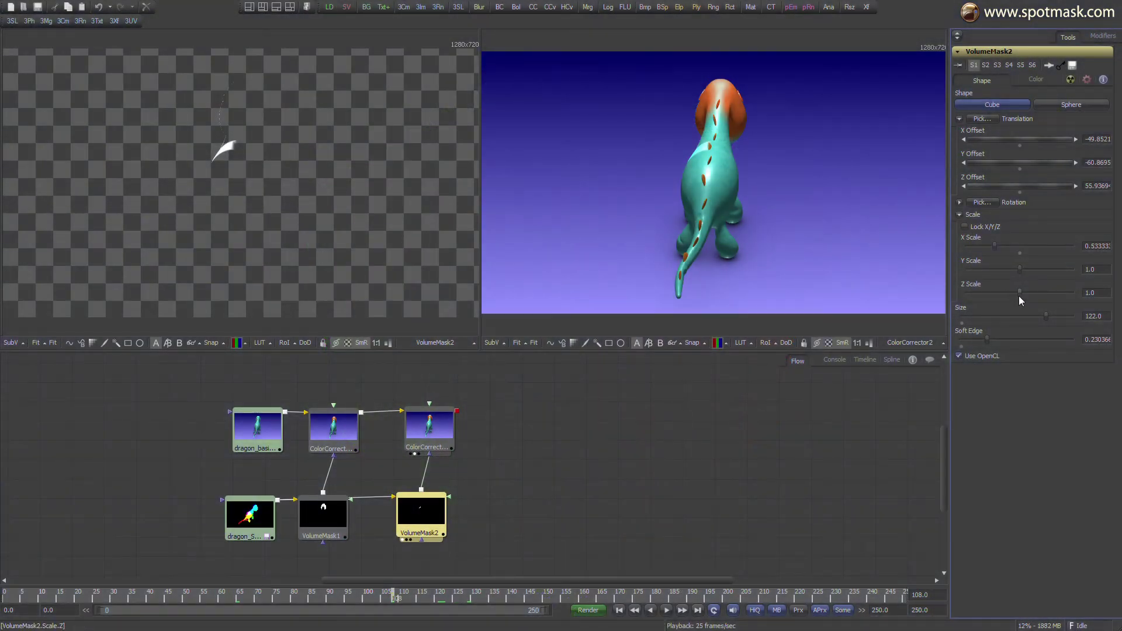
Step: Stretch VolumeMask2's Y/Z scale over the dragon's back and lower ColorCorrector2's Master RGB Gain
mouse_move(1018, 295)
mouse_down()
mouse_move(990, 294)
mouse_move(1038, 265)
mouse_up()
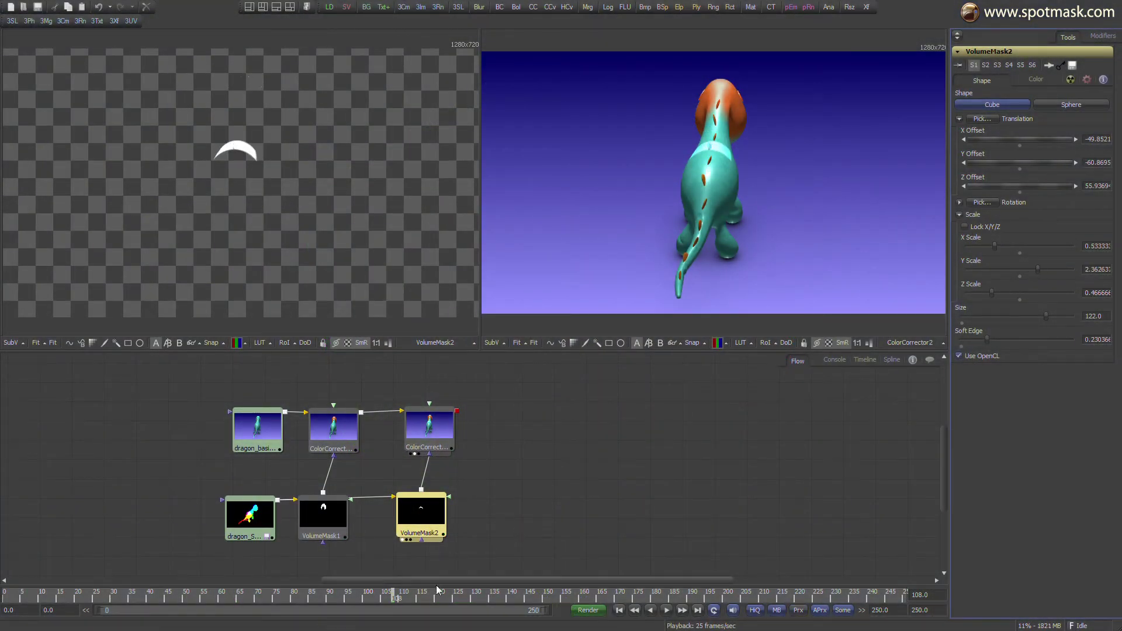
drag(435, 594, 602, 599)
click(428, 430)
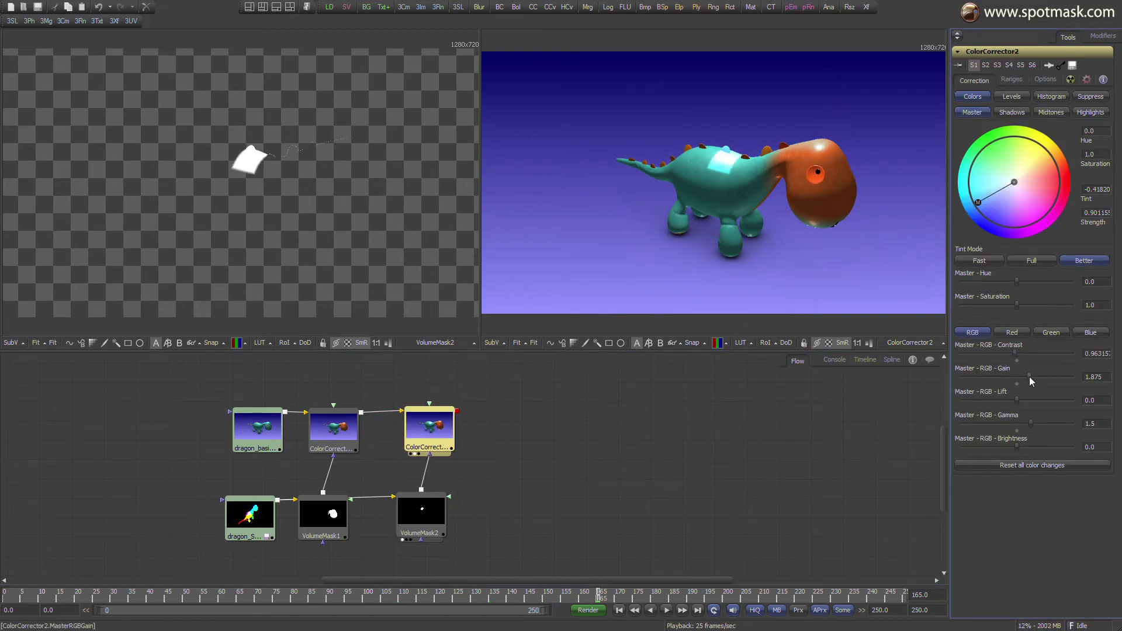
drag(1030, 376, 970, 389)
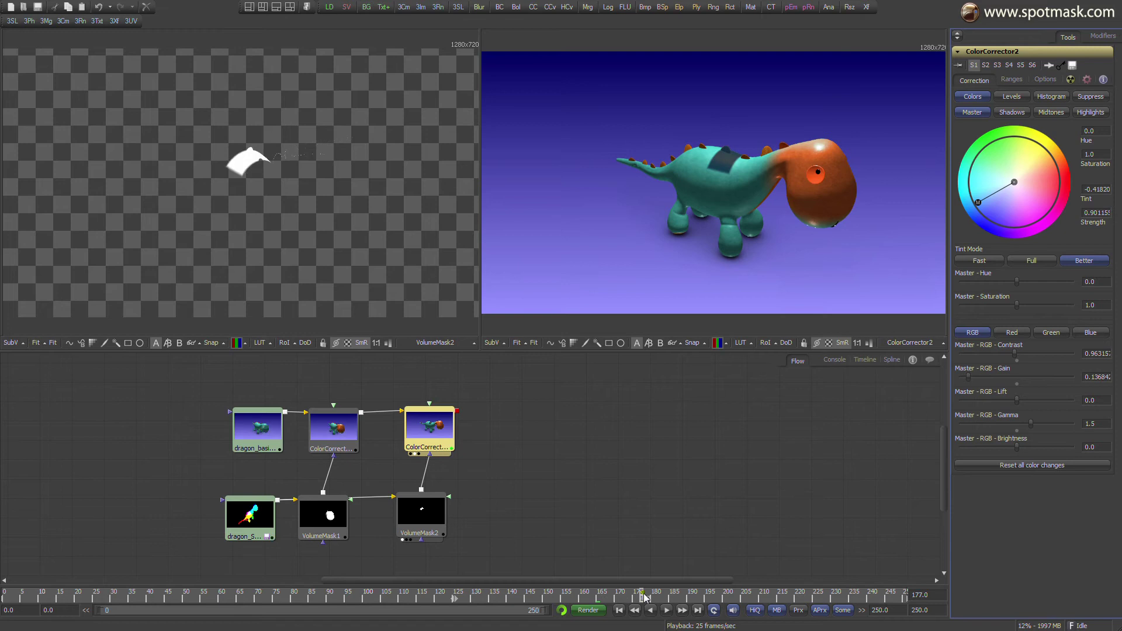
drag(602, 595, 863, 597)
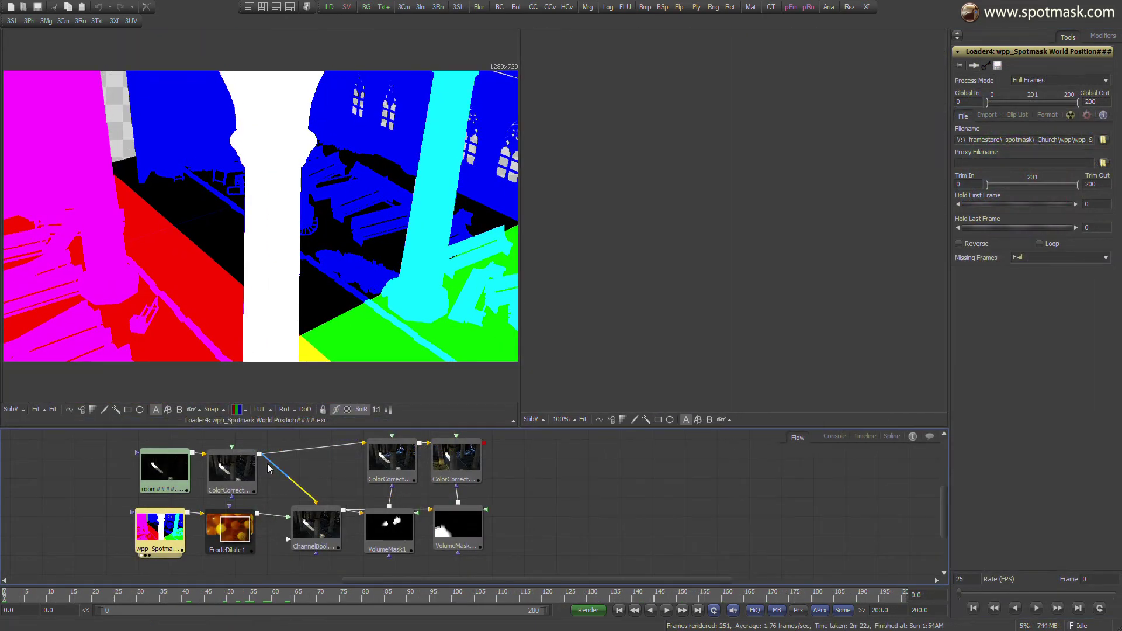
Step: View ColorCorrector1 in the right viewer and pick VolumeMask1 onto the windows, Soft Edge ~0.45
click(231, 471)
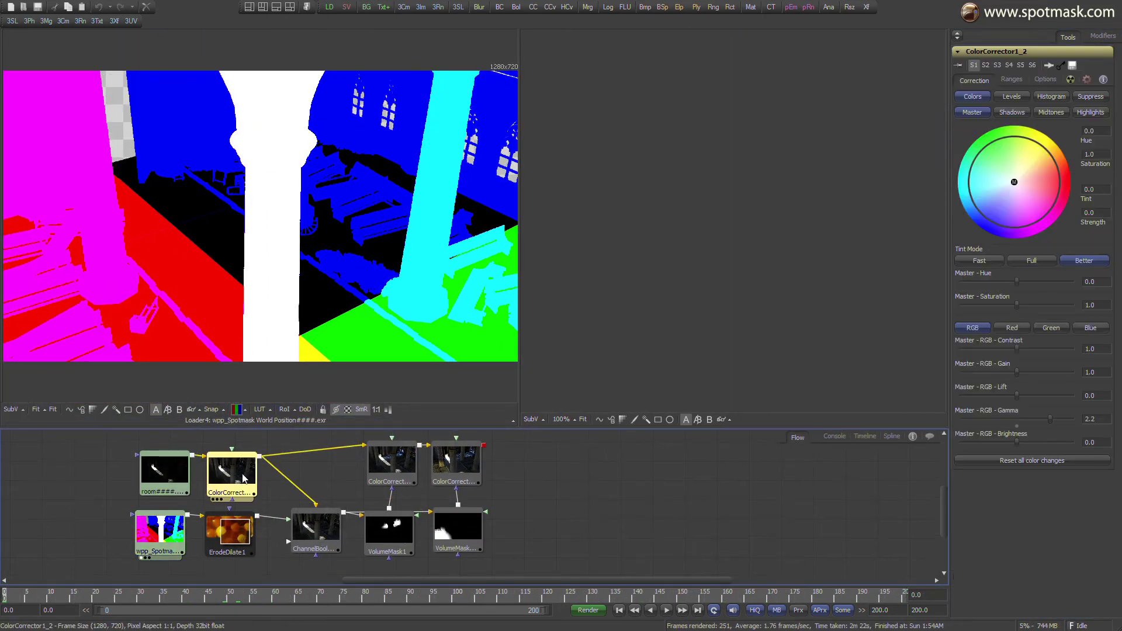
key(2)
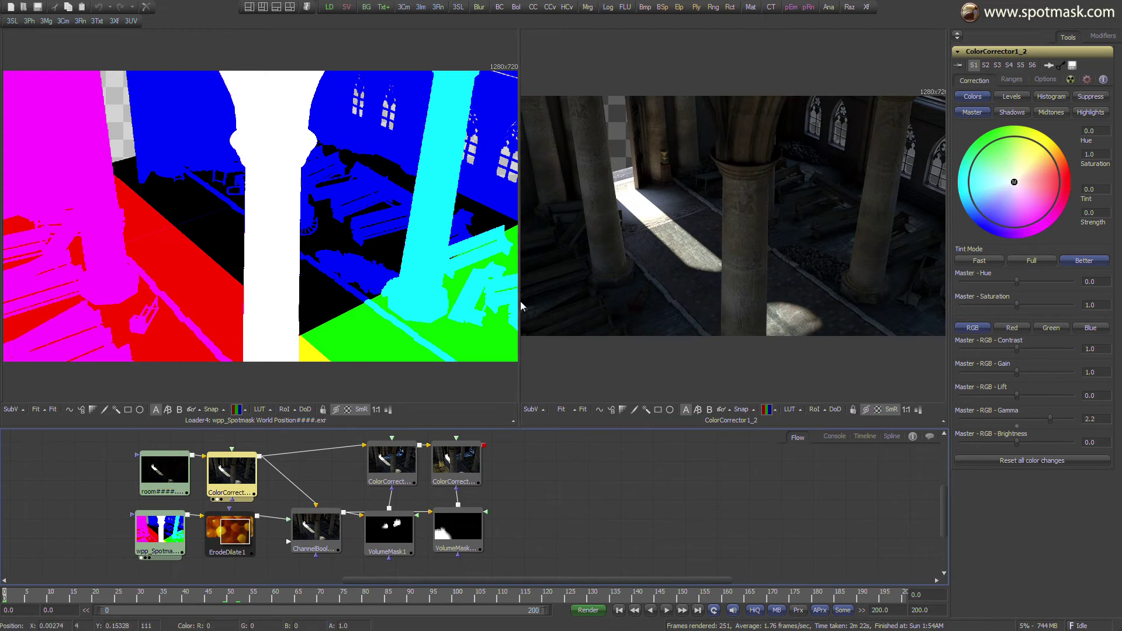
drag(519, 303, 471, 323)
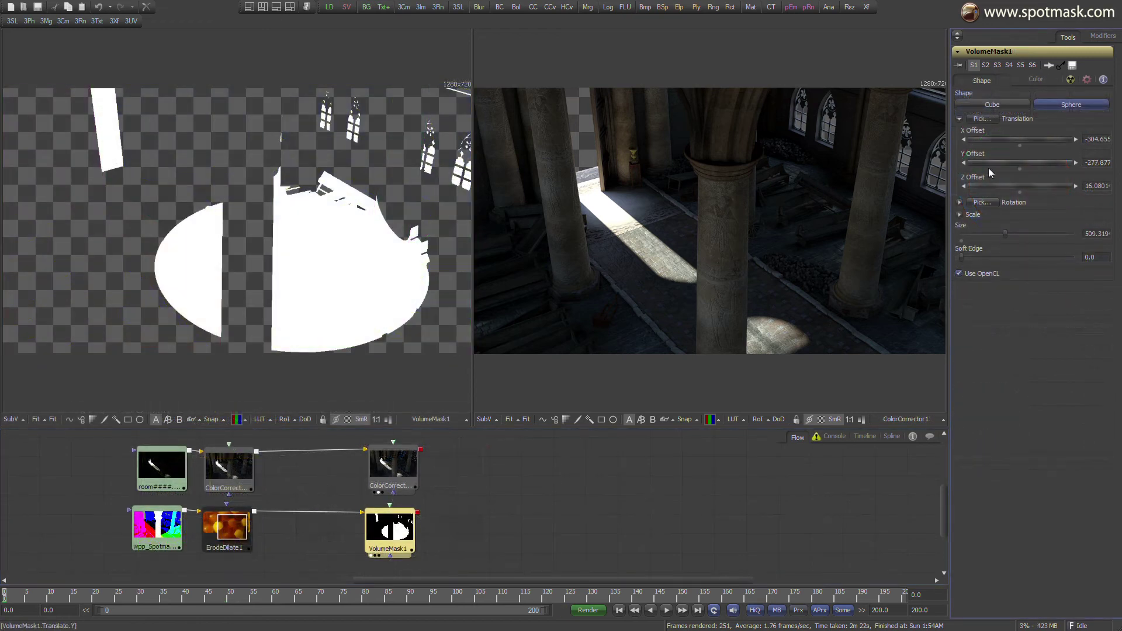
mouse_move(981, 120)
mouse_down()
mouse_move(395, 193)
mouse_move(295, 242)
mouse_up()
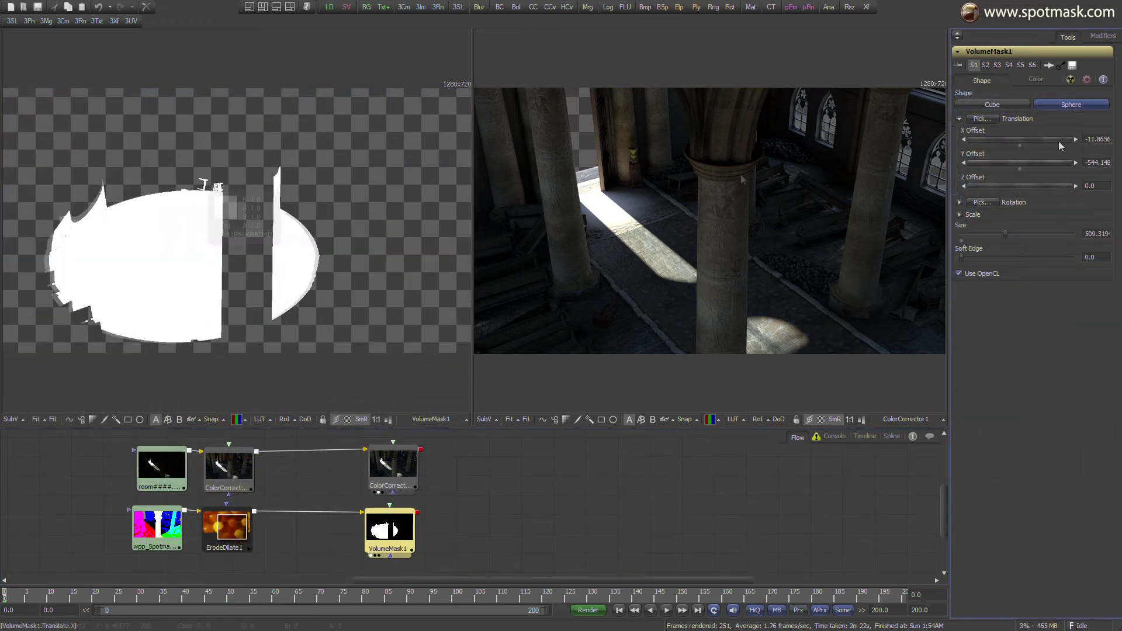
drag(962, 256, 1010, 256)
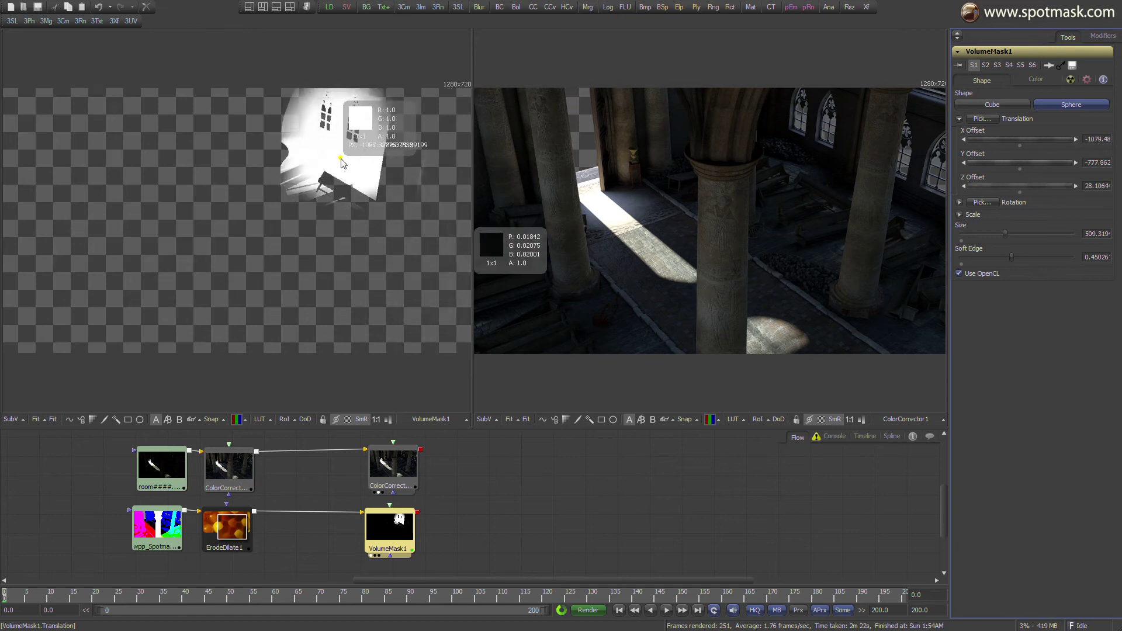
Step: Tint the masked window area cool blue, limited to the mask, with raised Gamma, Gain and saturation
drag(1017, 424, 1022, 417)
drag(1017, 372, 1025, 371)
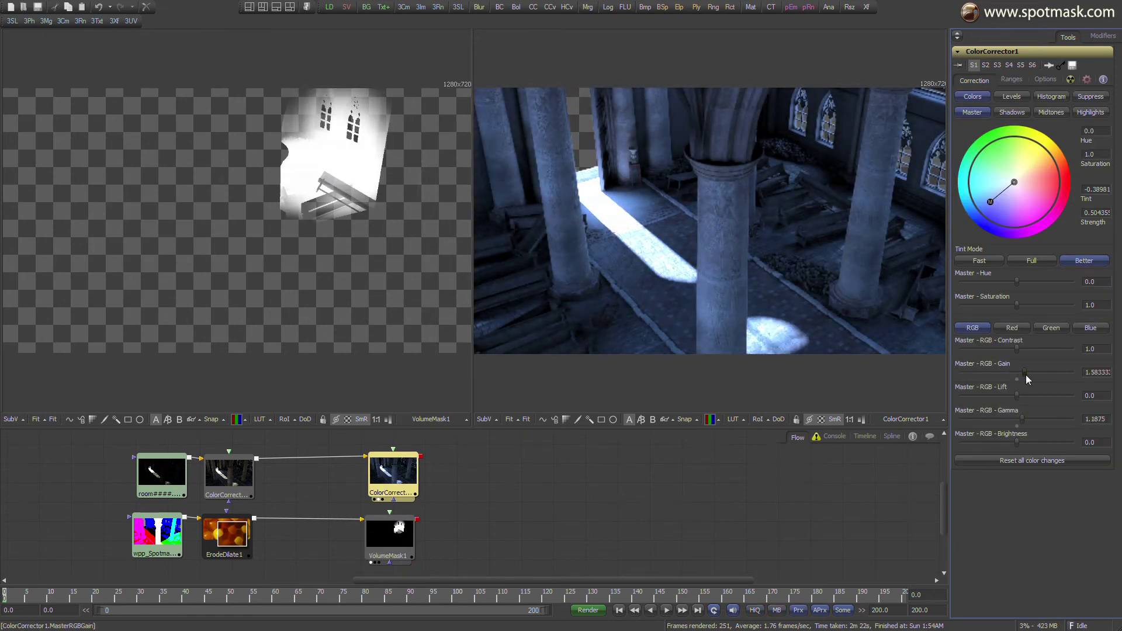
drag(395, 505, 396, 521)
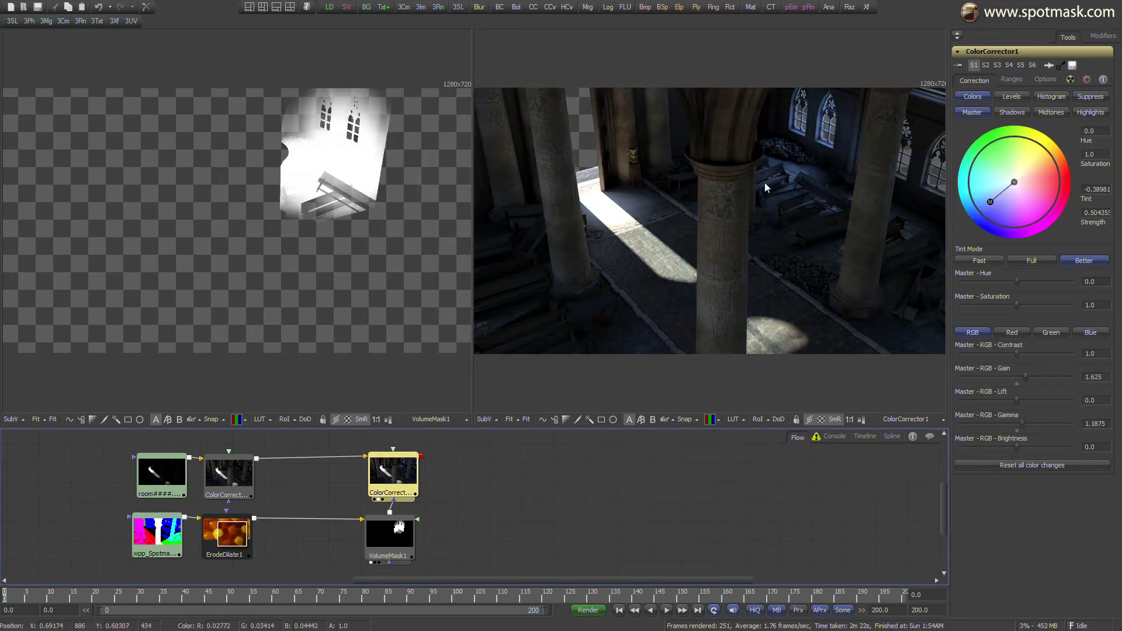
drag(1021, 424, 1038, 428)
drag(1025, 377, 1034, 379)
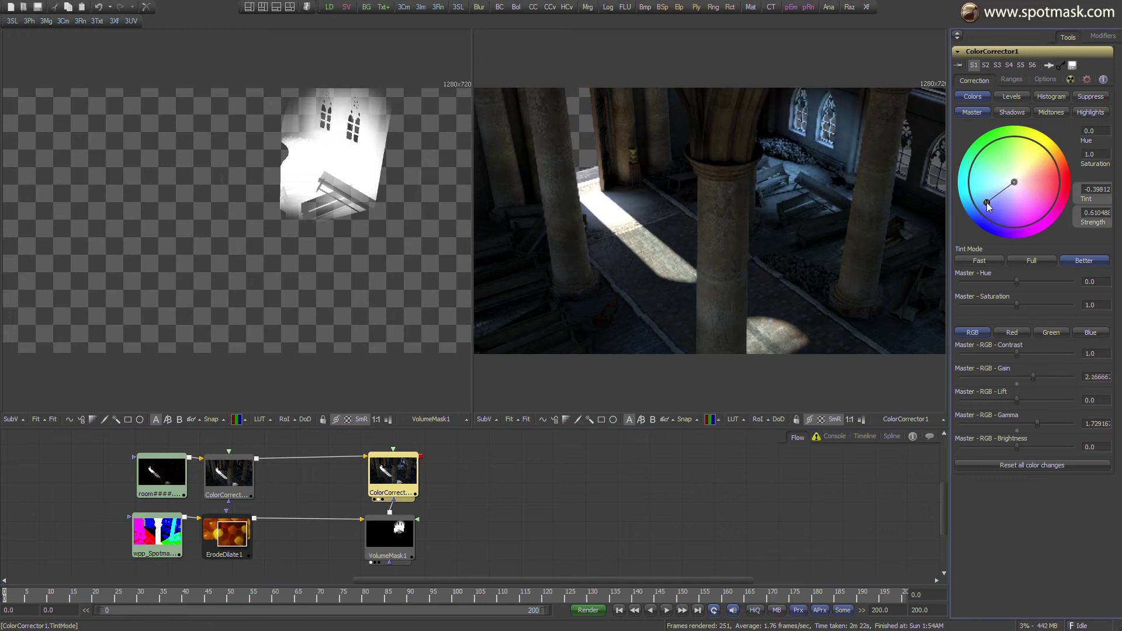
drag(1016, 310, 1024, 311)
click(390, 532)
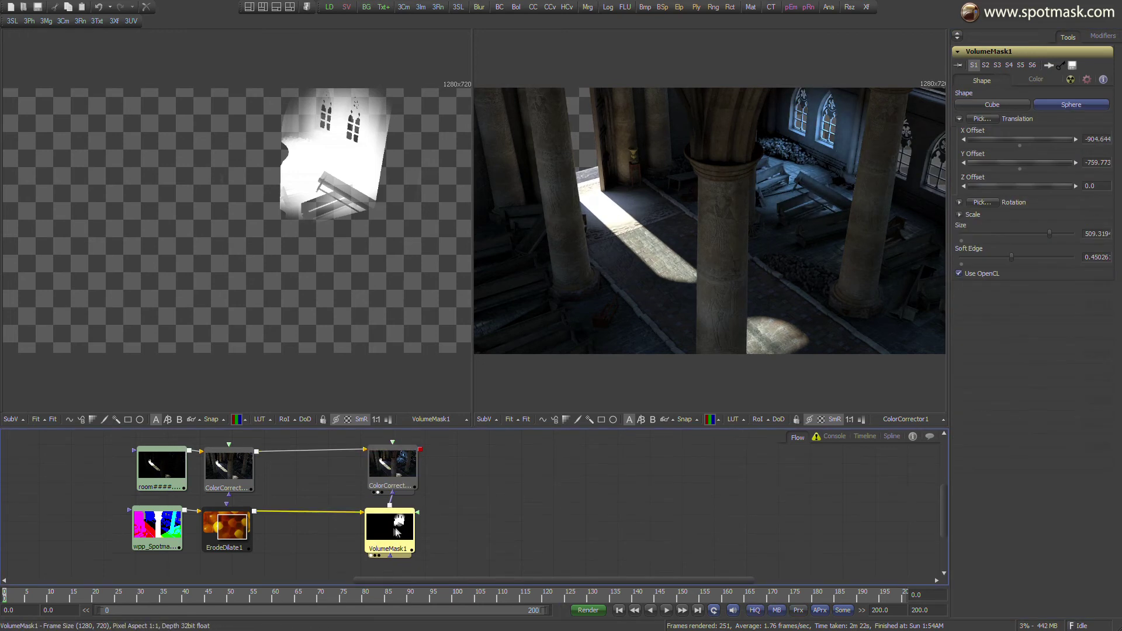
Step: Duplicate VolumeMask1 and ColorCorrector1, and tint the new ColorCorrector2 red
key(ctrl+c)
key(ctrl+v)
click(391, 485)
key(ctrl+c)
key(ctrl+v)
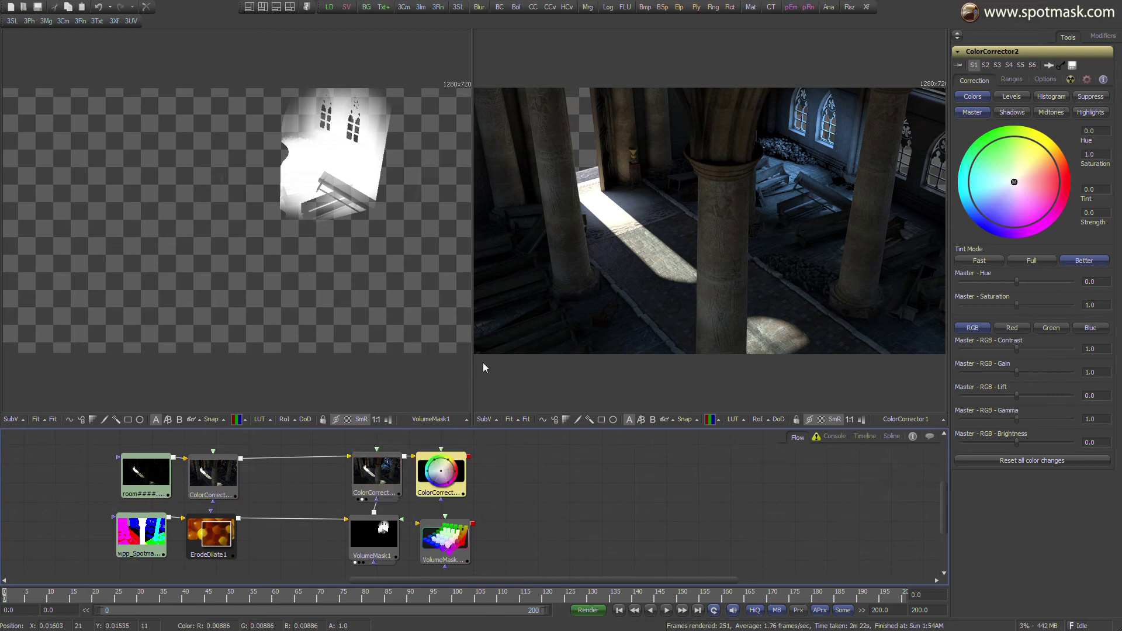
drag(455, 473, 867, 309)
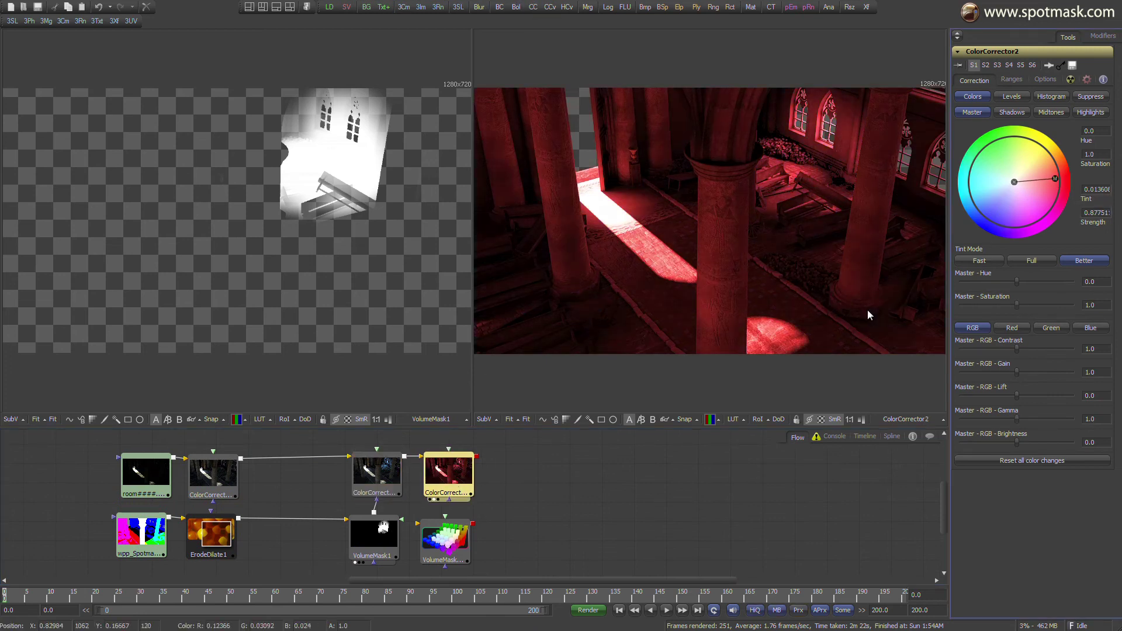
Step: Feed the world-position pass into the new mask, pick its position, and lower its Size
click(445, 535)
drag(238, 512, 446, 526)
click(447, 482)
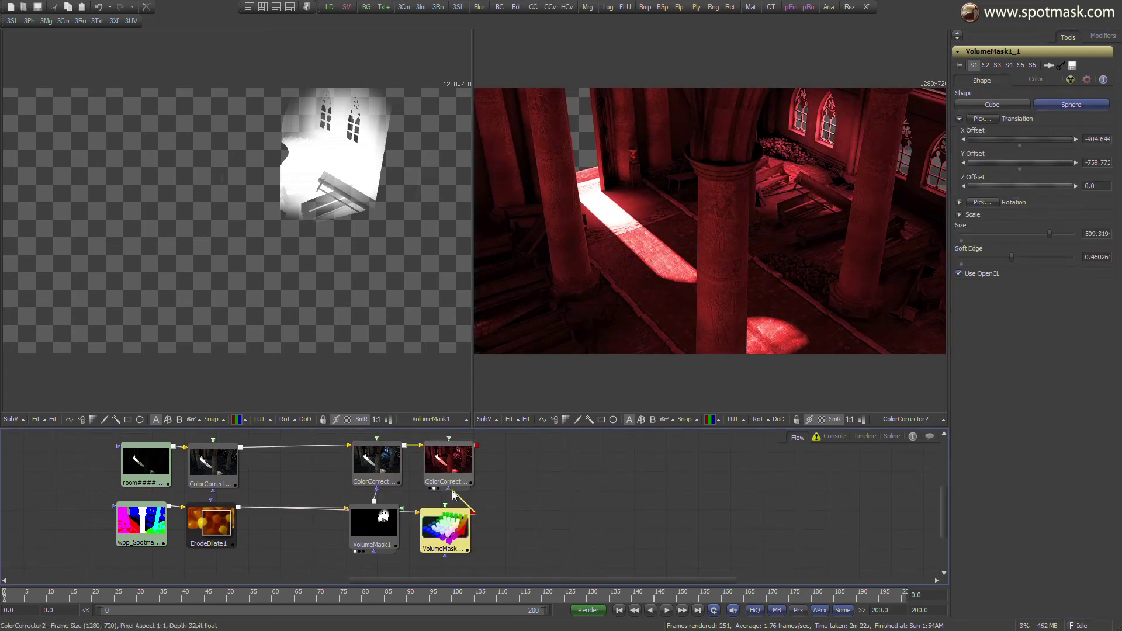
click(453, 550)
mouse_move(977, 119)
mouse_down()
mouse_move(76, 302)
mouse_move(35, 170)
mouse_up()
click(207, 600)
drag(207, 600, 769, 594)
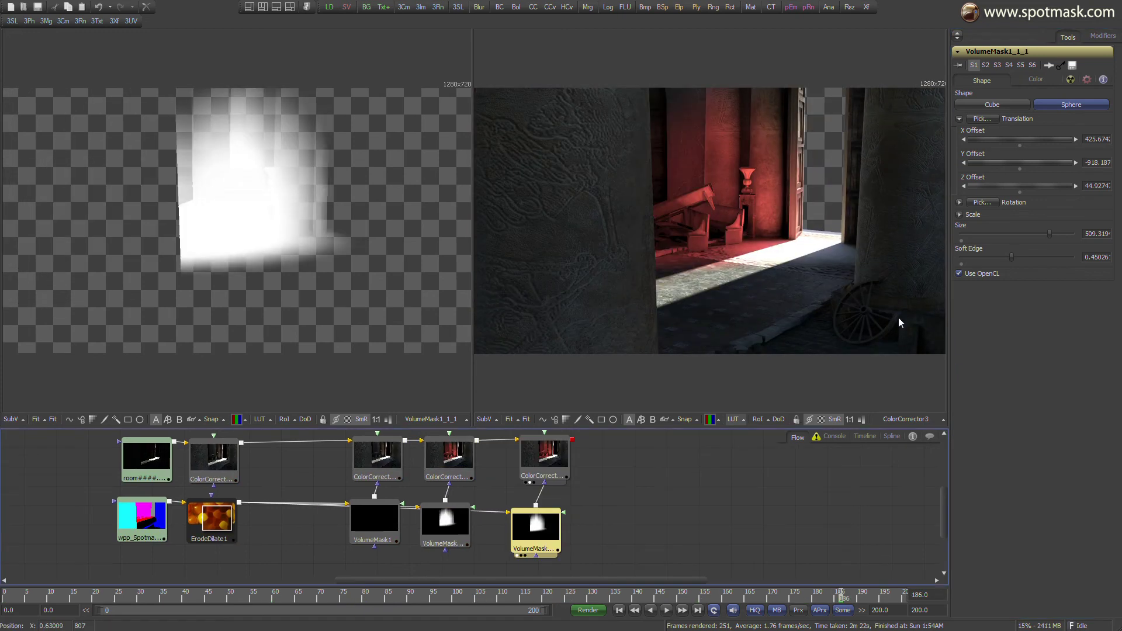
drag(981, 119, 533, 269)
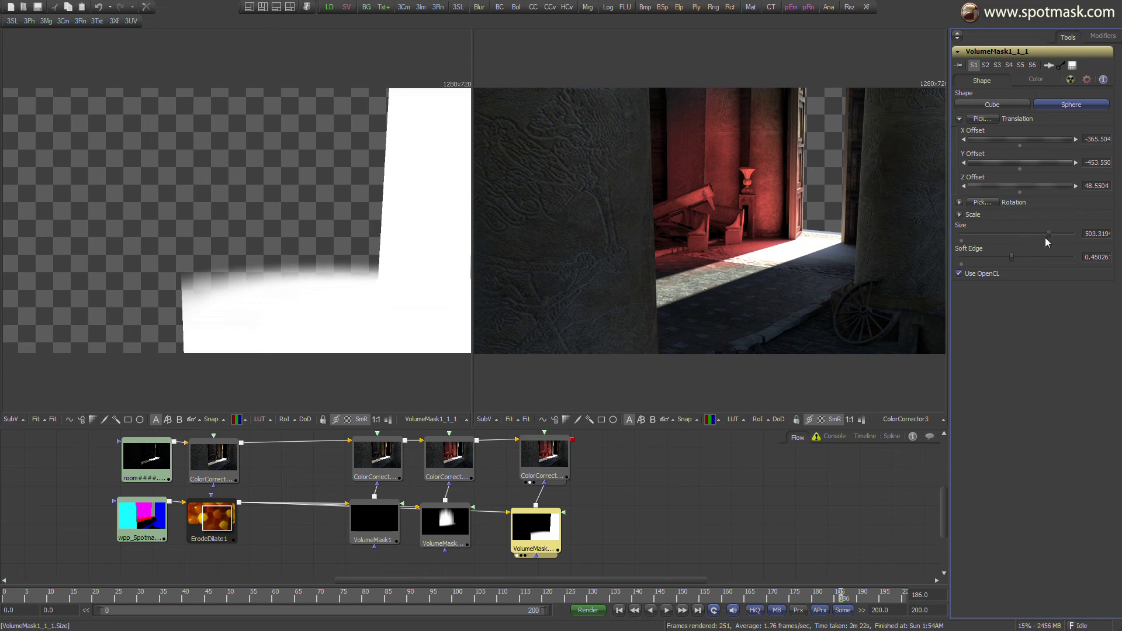
drag(1046, 239, 998, 243)
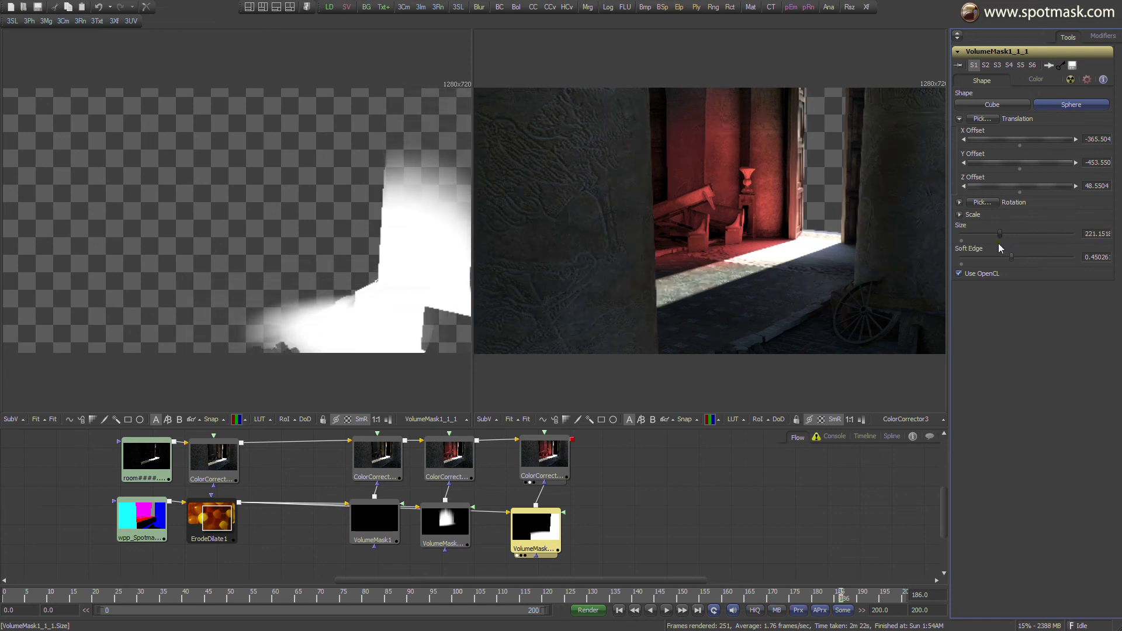
Step: Tint ColorCorrector3 green around the pillar and cart with higher Gamma and Gain
click(542, 472)
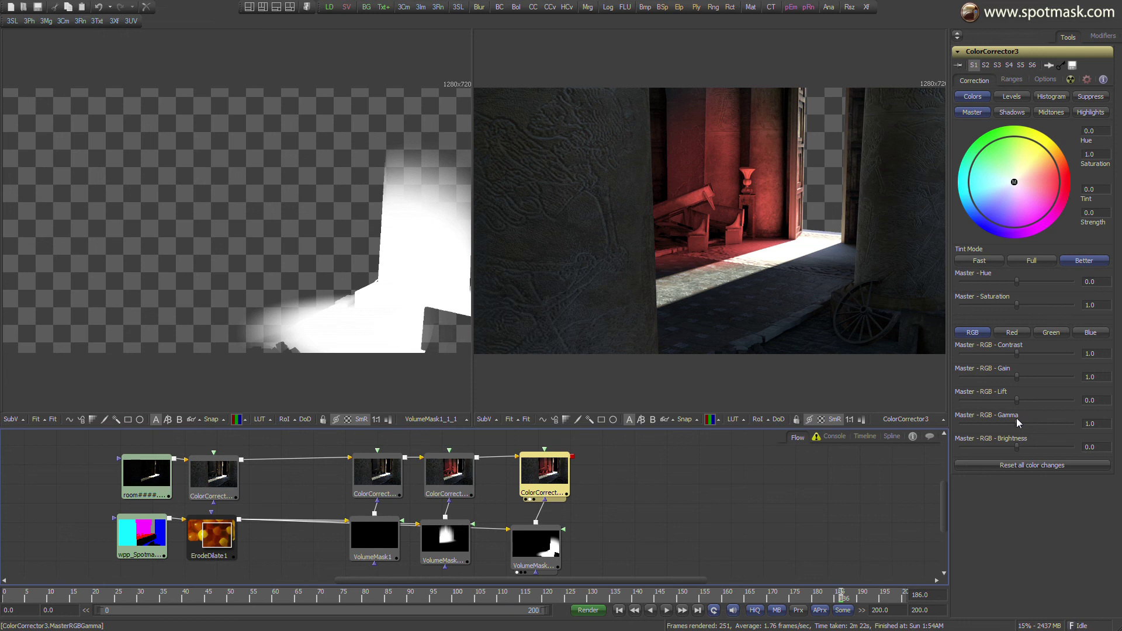
drag(1017, 424, 1030, 428)
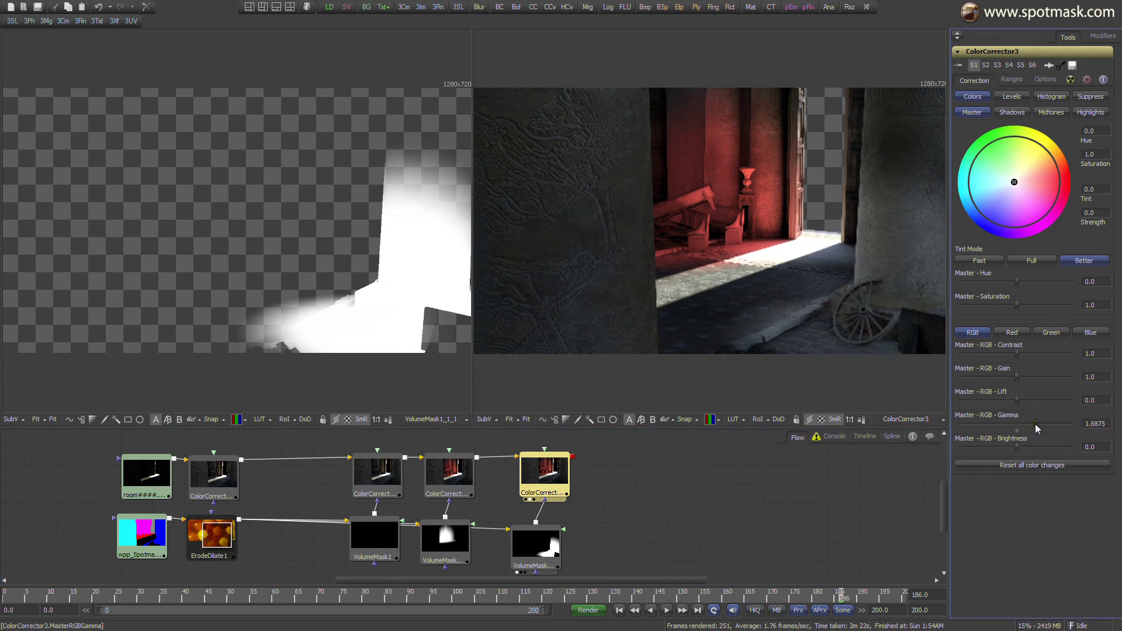
drag(1014, 182, 991, 156)
drag(1016, 377, 1023, 382)
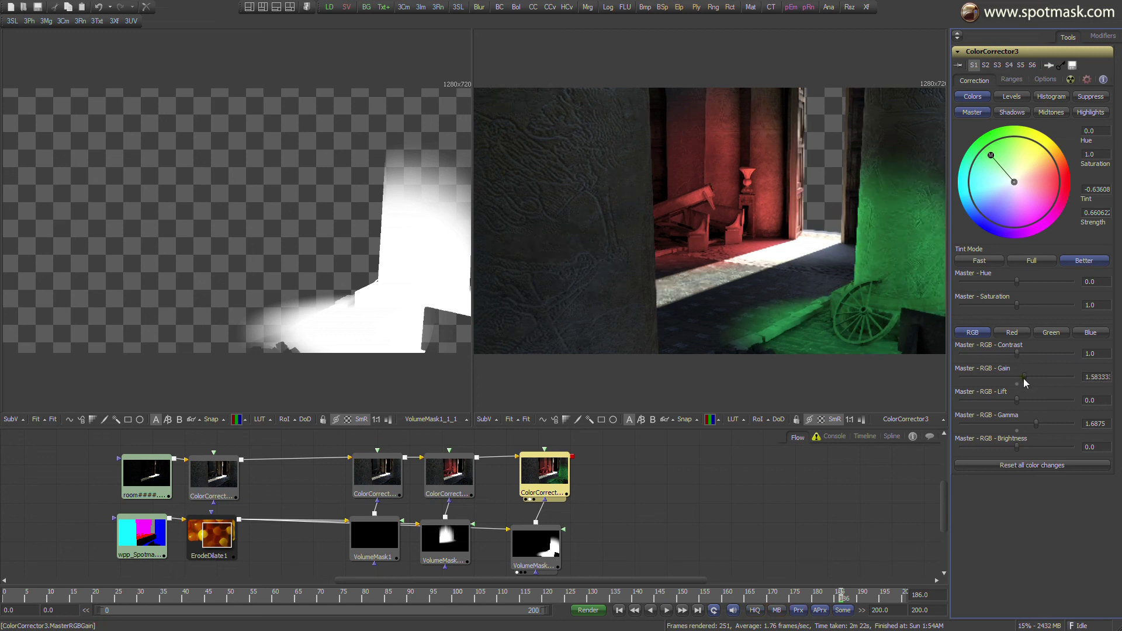
drag(840, 597, 534, 596)
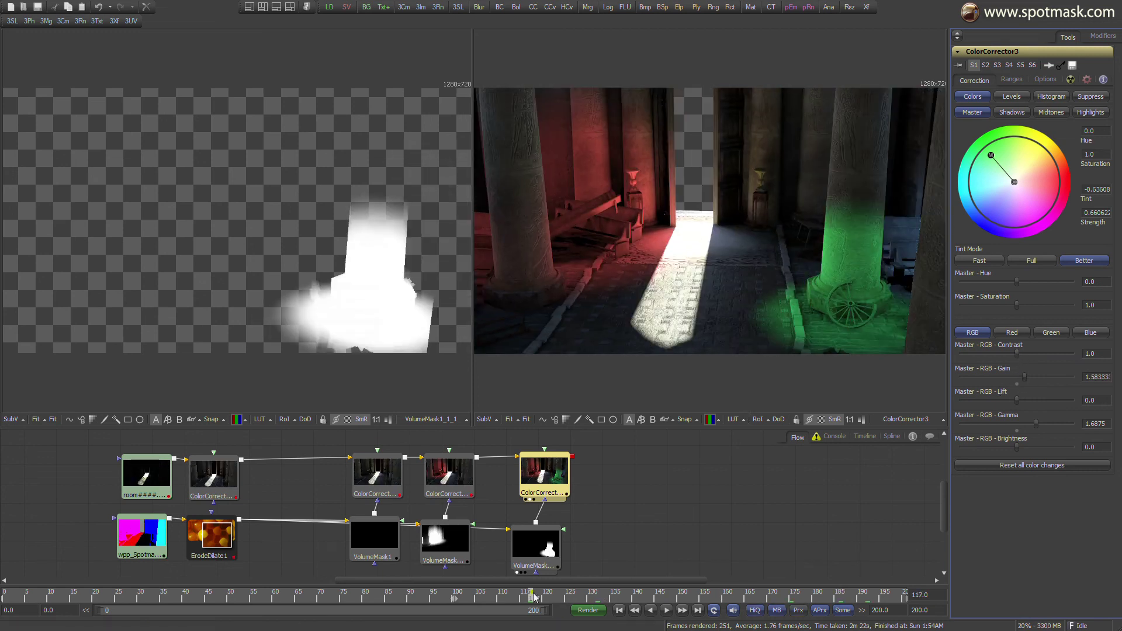
drag(454, 599, 231, 599)
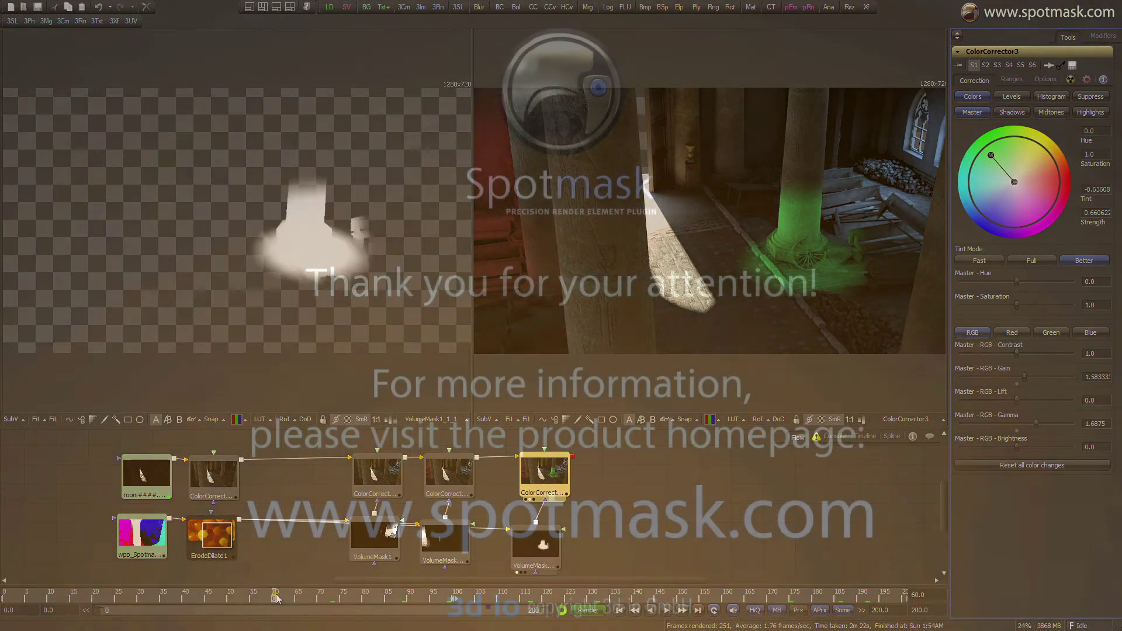